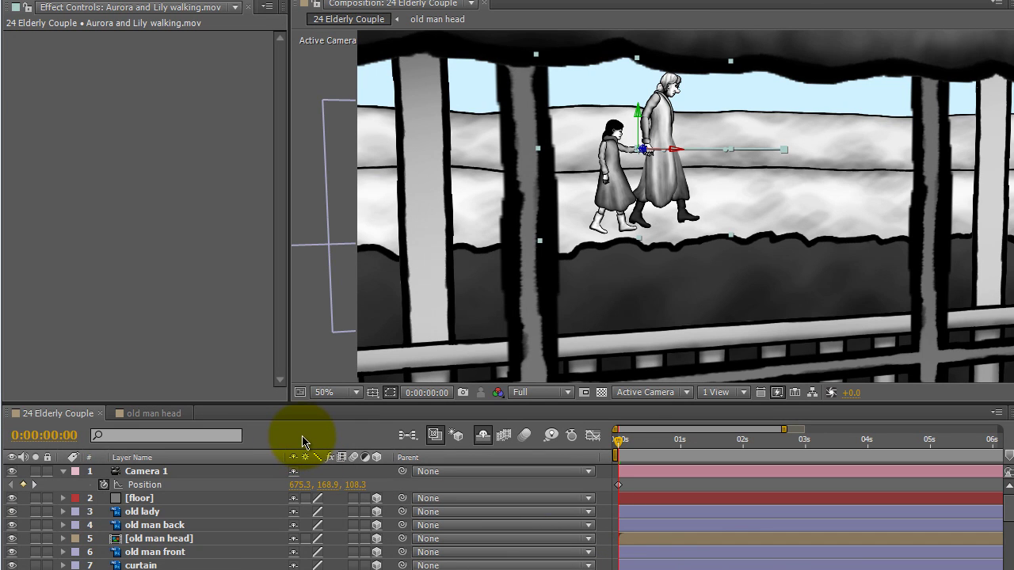
Step: Show the full timeline and trim the Elderly Couple comp to its work area, about 7 seconds
click(158, 473)
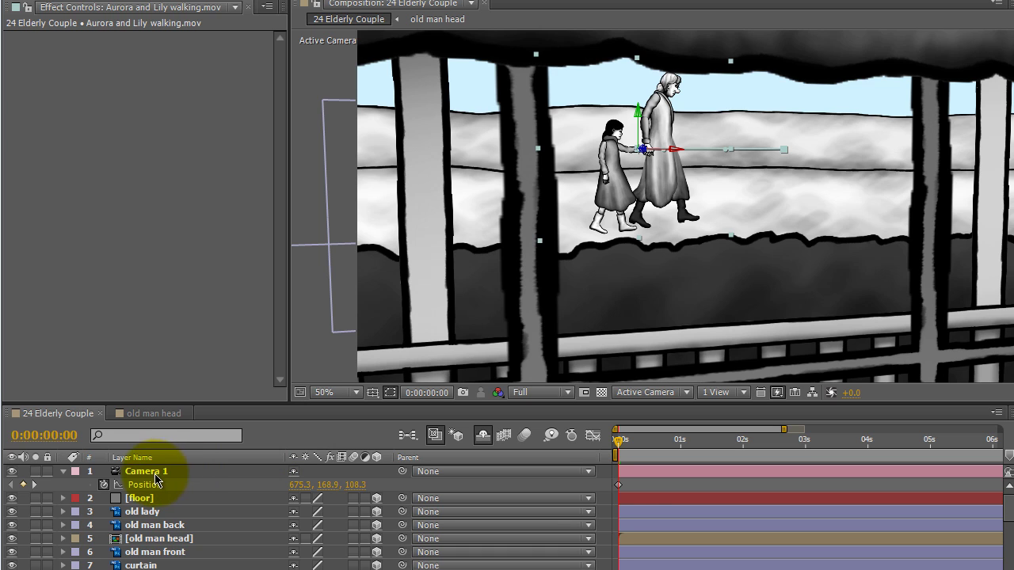
click(619, 488)
mouse_move(620, 488)
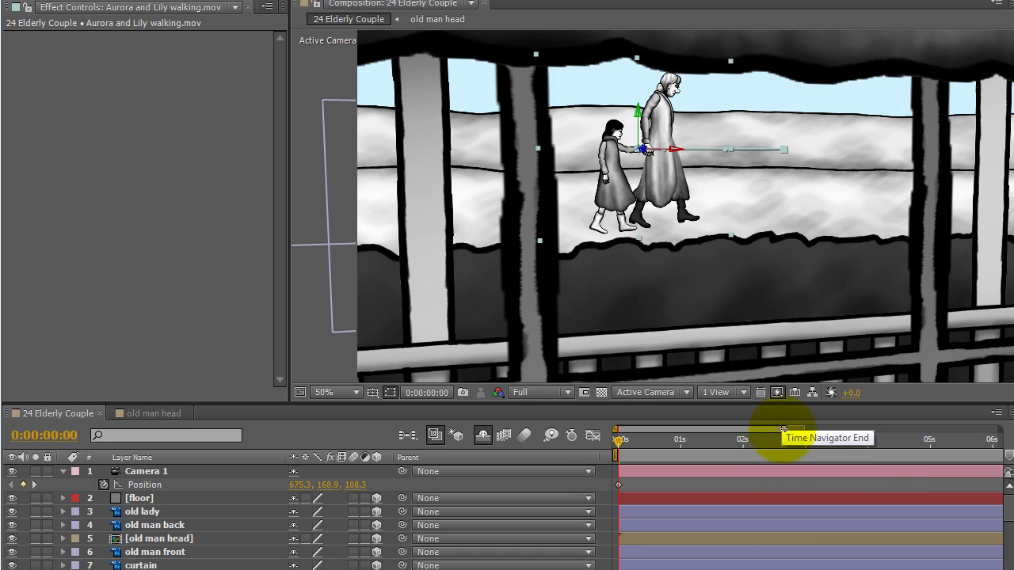
drag(784, 428, 996, 428)
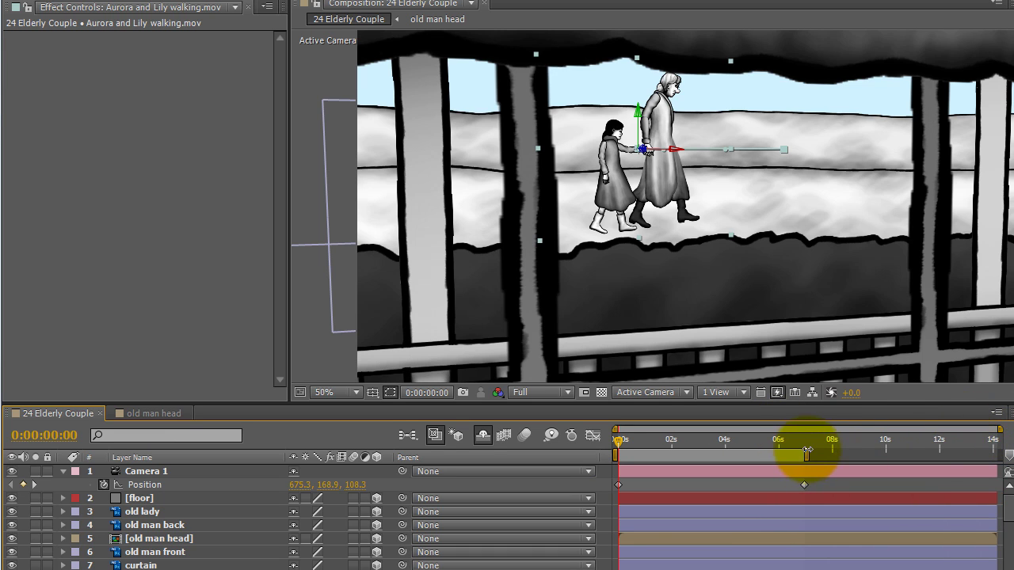
right_click(736, 455)
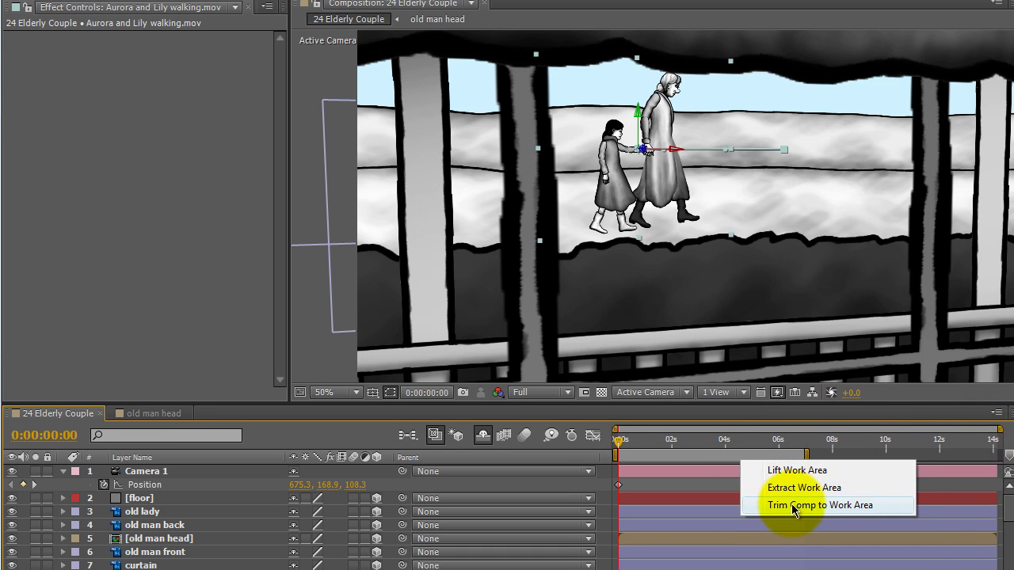
click(792, 503)
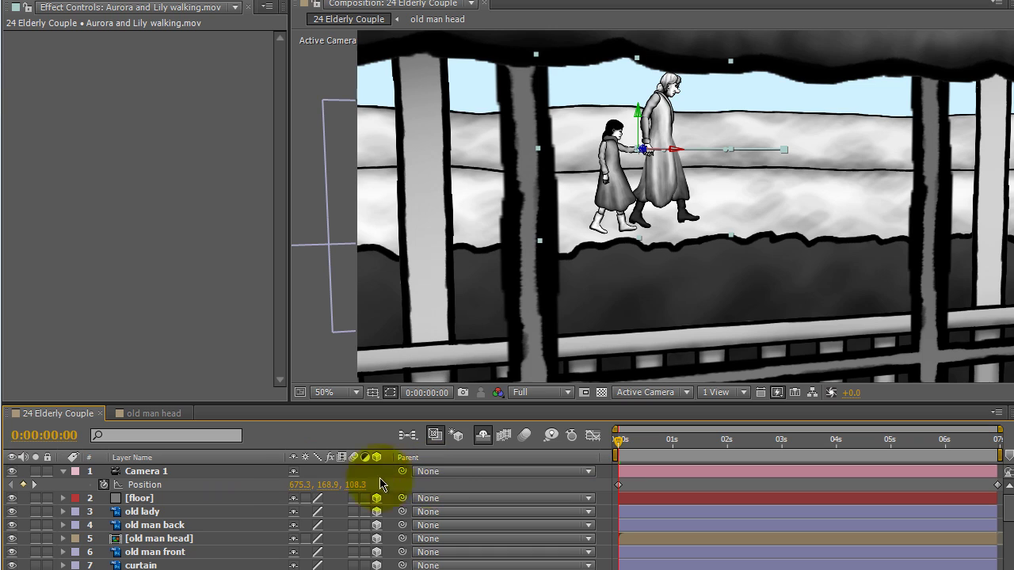
Step: Add a null object named 'blur' with a Position keyframe at 0:00:00:00 (960.0, 540.0)
right_click(602, 507)
mouse_move(718, 511)
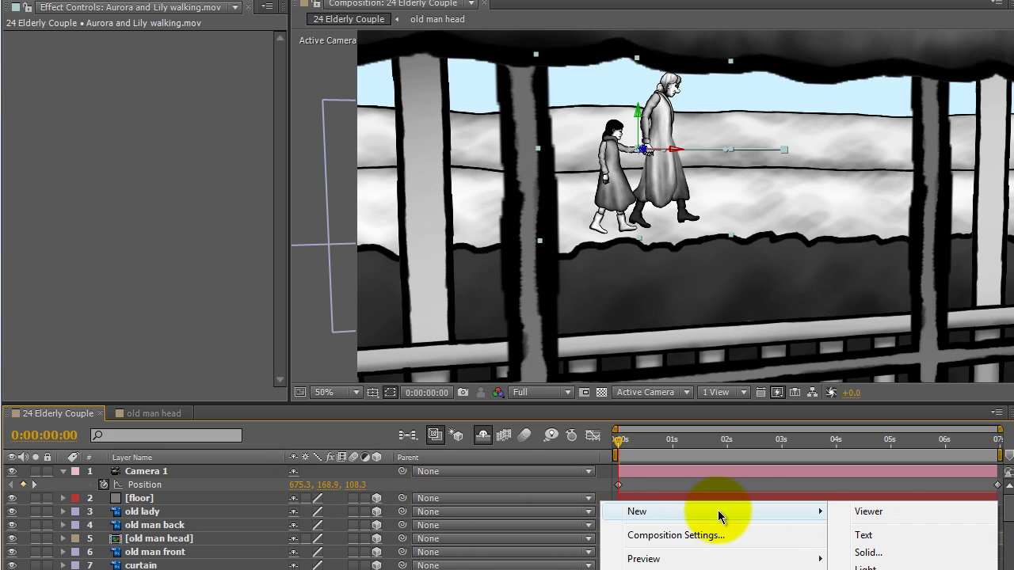
click(881, 569)
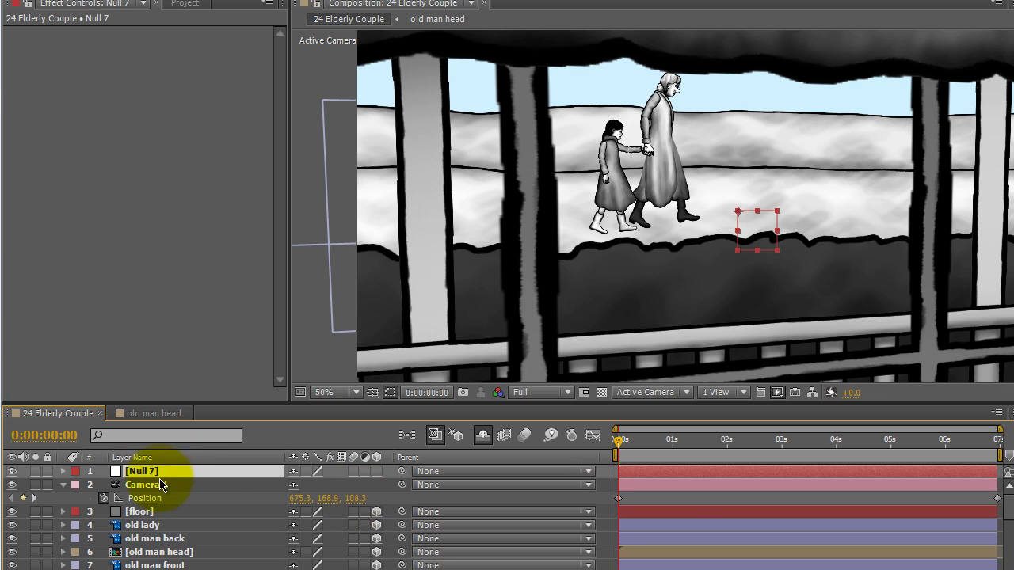
key(Return)
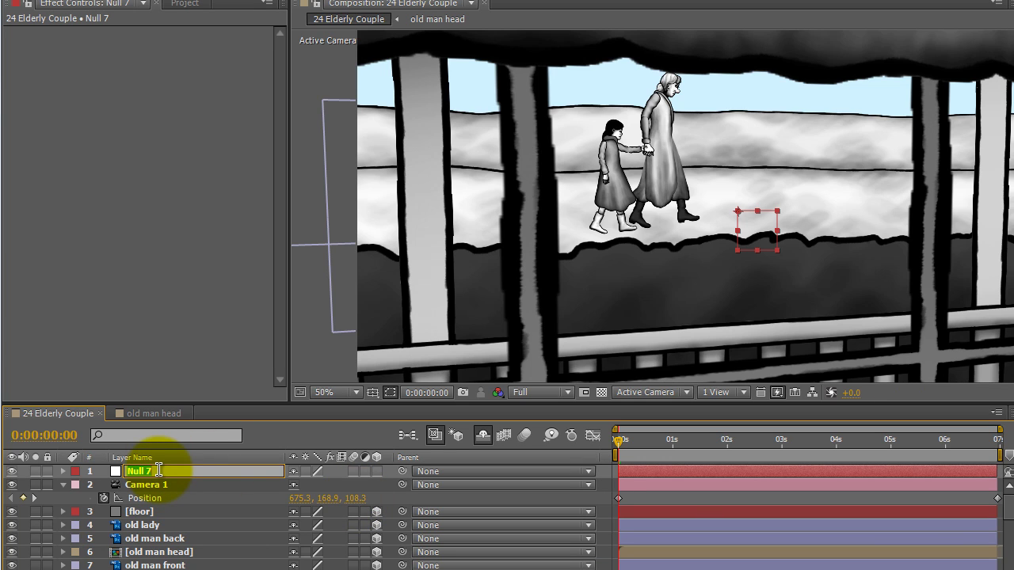
text(blur)
key(Return)
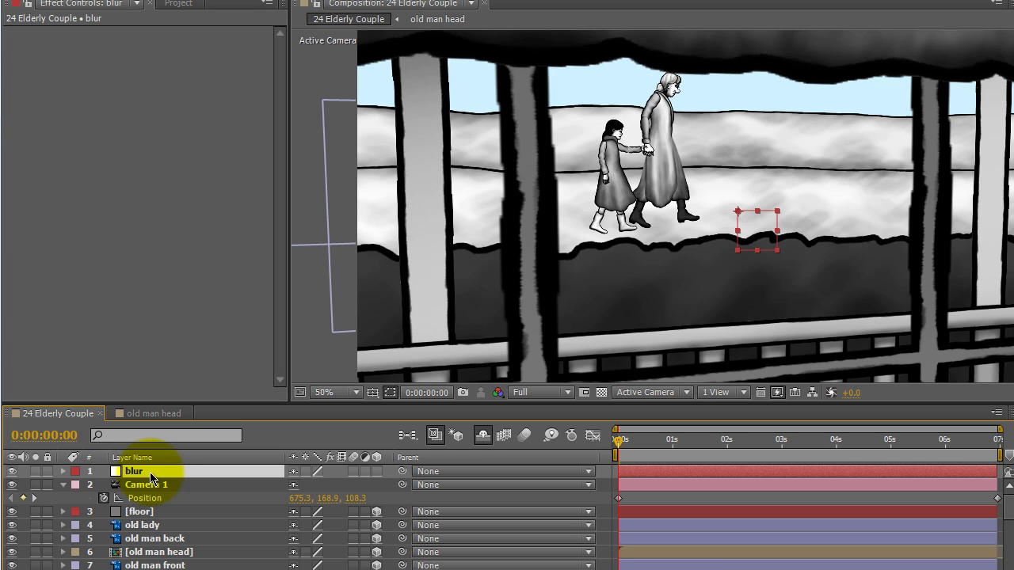
key(p)
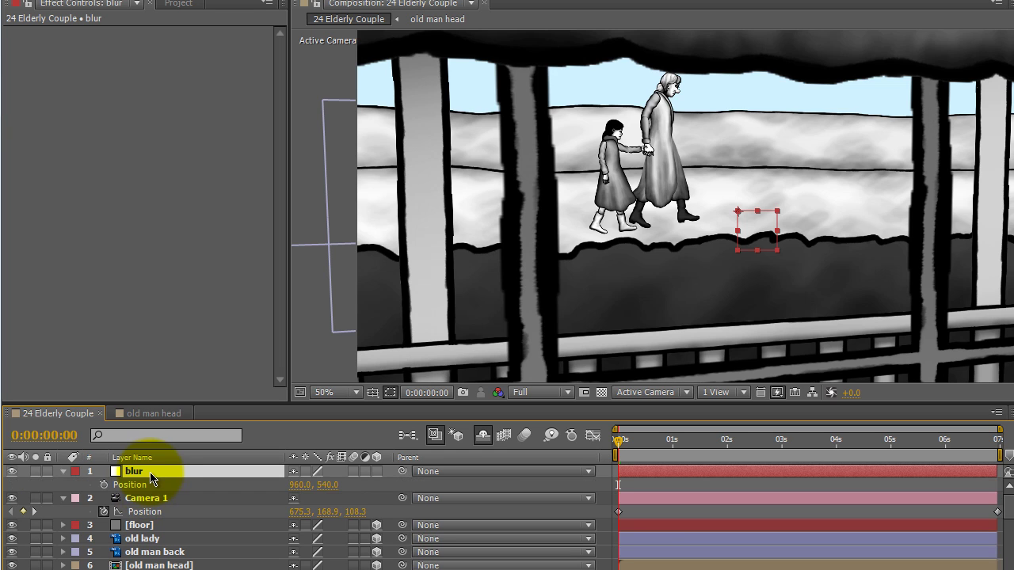
click(104, 485)
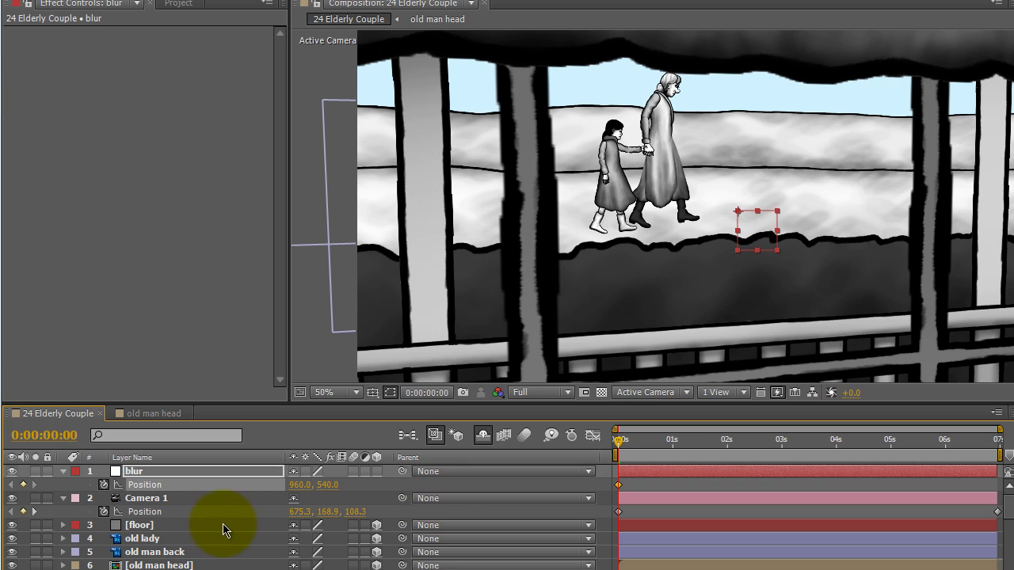
Step: Expand Camera 1's Transform and Camera Options in a taller layer list, showing Focus Distance 1866.7
click(64, 499)
click(63, 499)
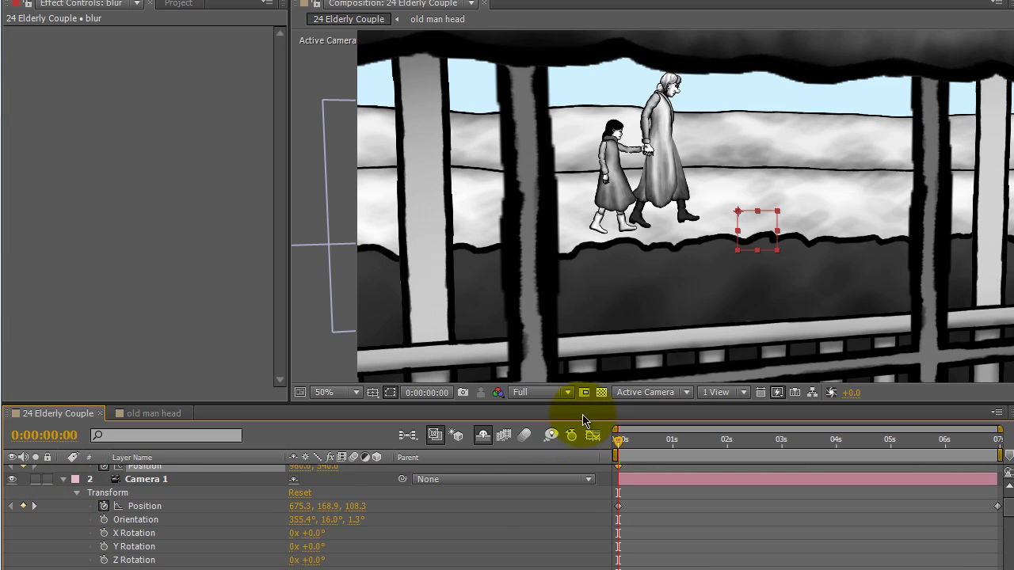
drag(586, 404, 566, 269)
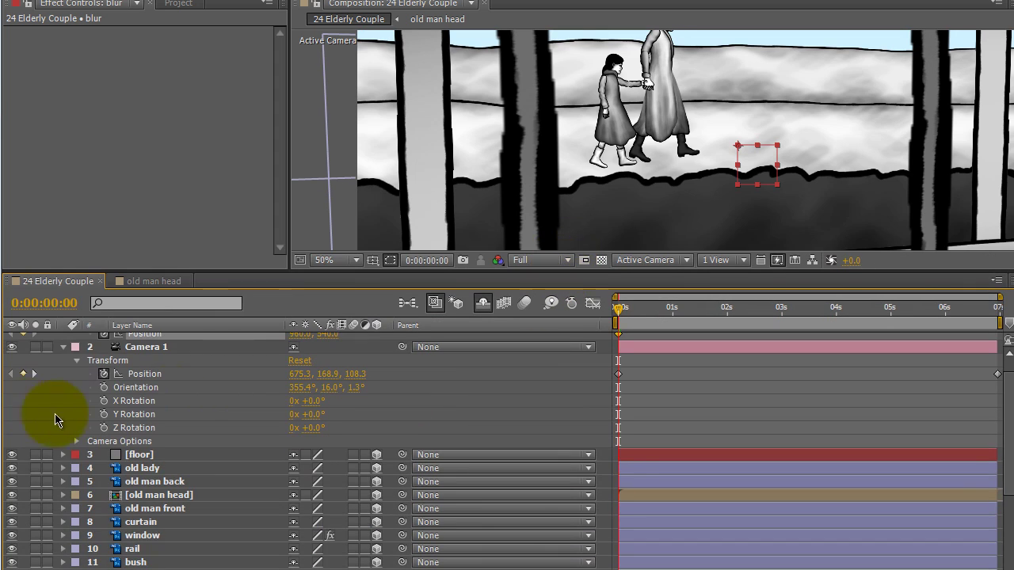
click(77, 441)
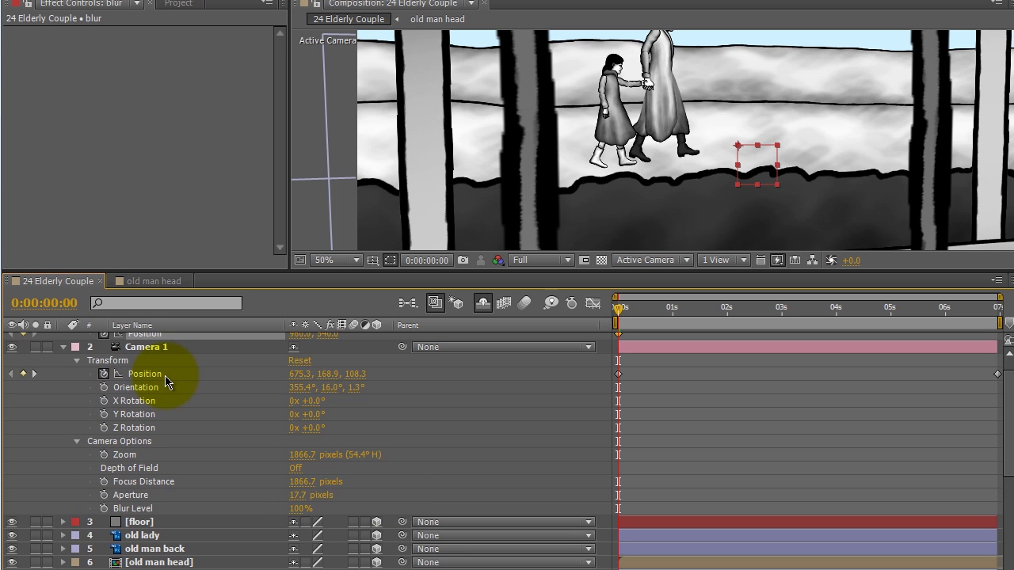
scroll(990, 413, up, 1)
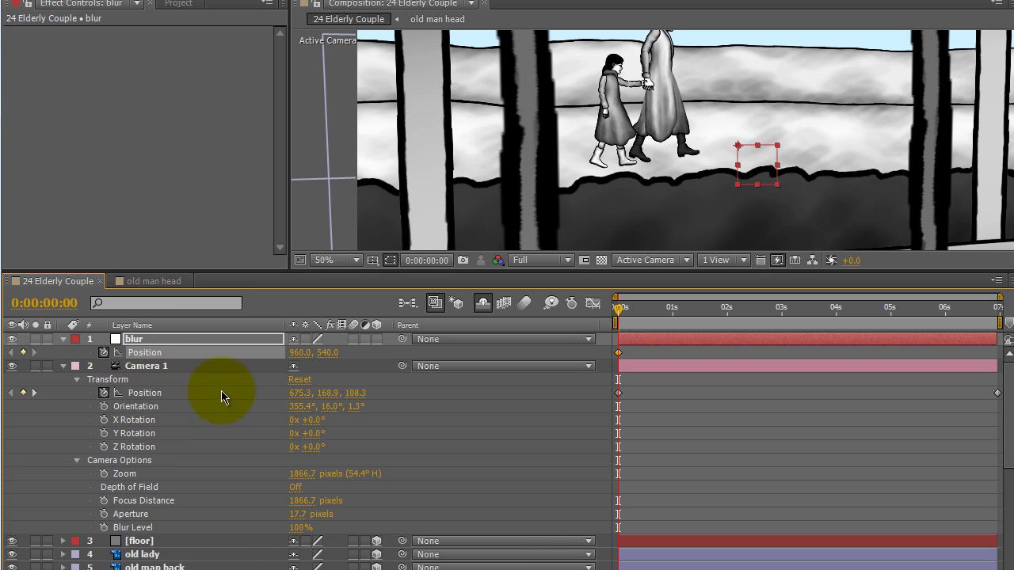
Step: Set Camera 1's Focus Distance to the expression length(blur Position, Camera 1 Position), giving 480.1 pixels
alt+click(104, 500)
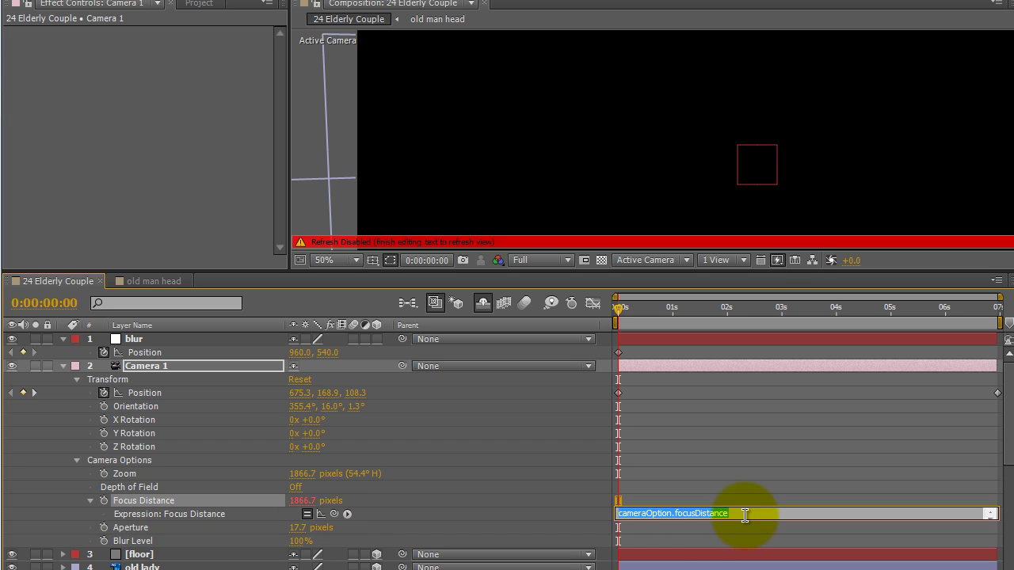
text(len)
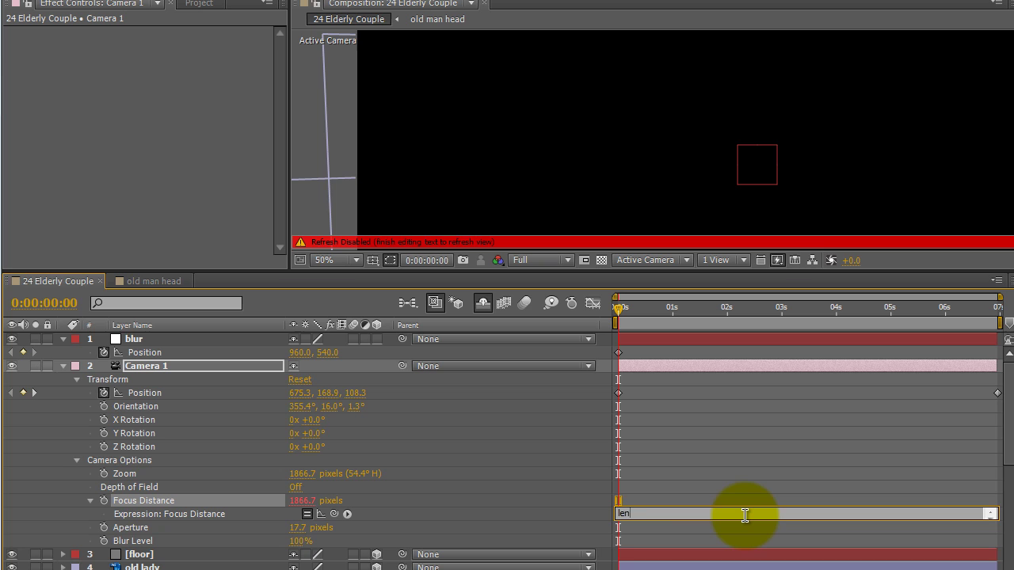
text(gth()
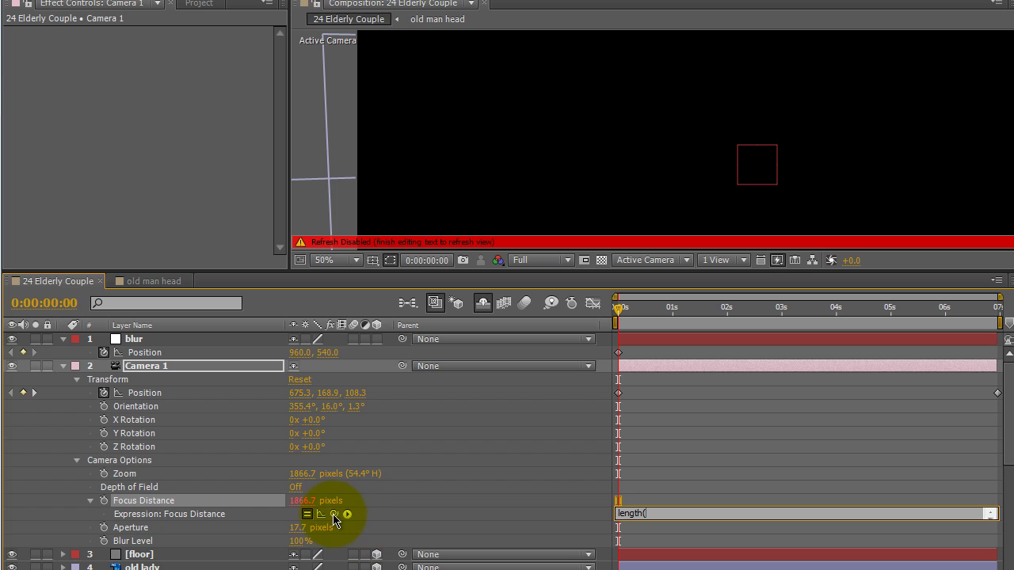
drag(333, 516, 144, 356)
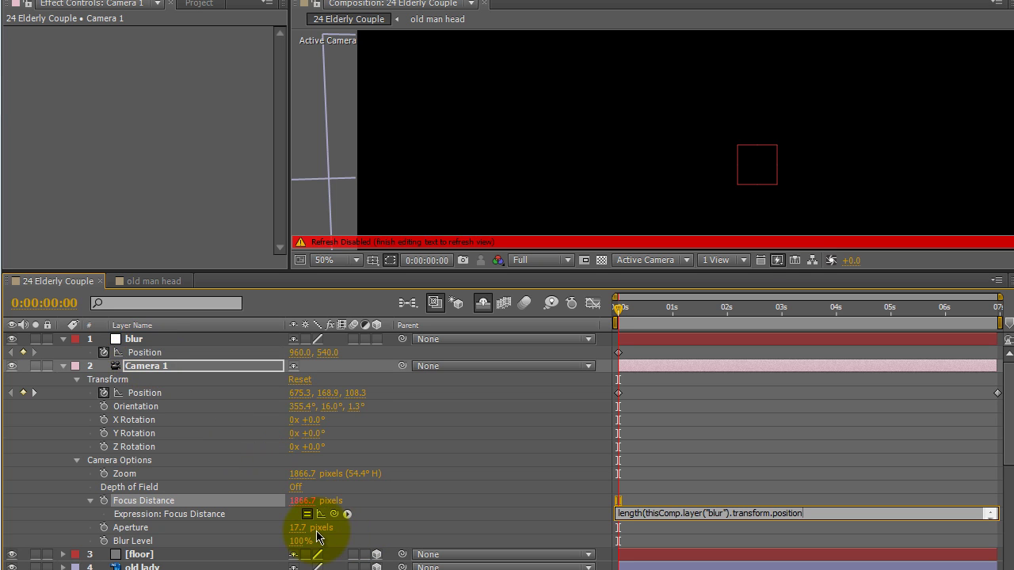
text(,)
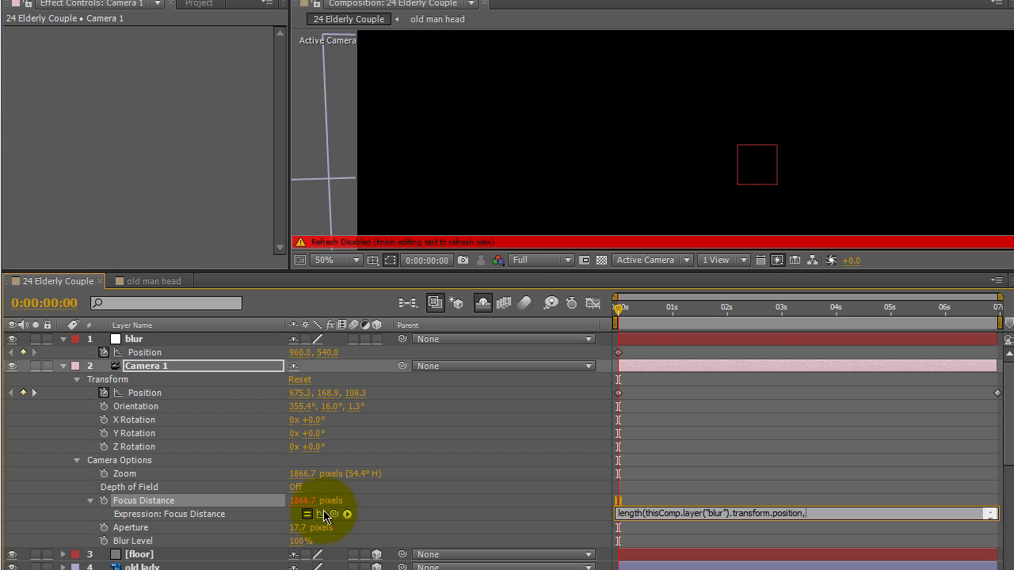
drag(334, 514, 154, 400)
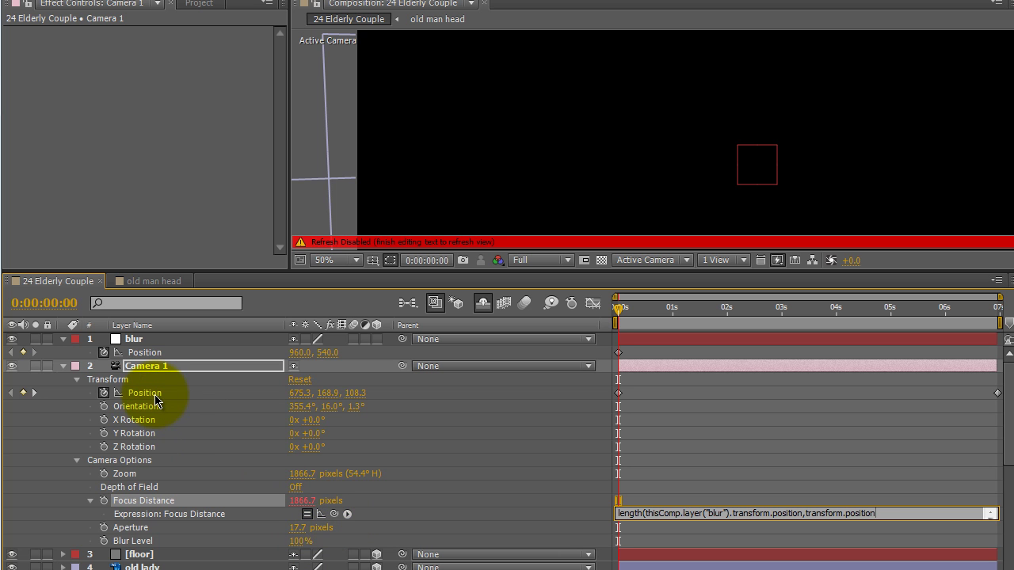
text())
click(549, 496)
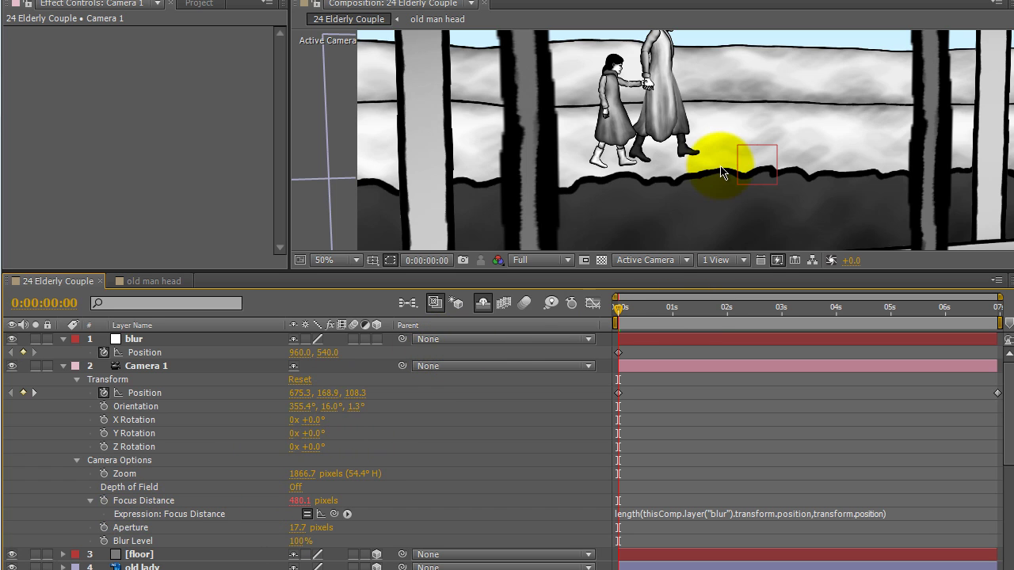
Step: Make the blur null 3D, then enable Camera 1's Depth of Field with Aperture 30 pixels
click(377, 340)
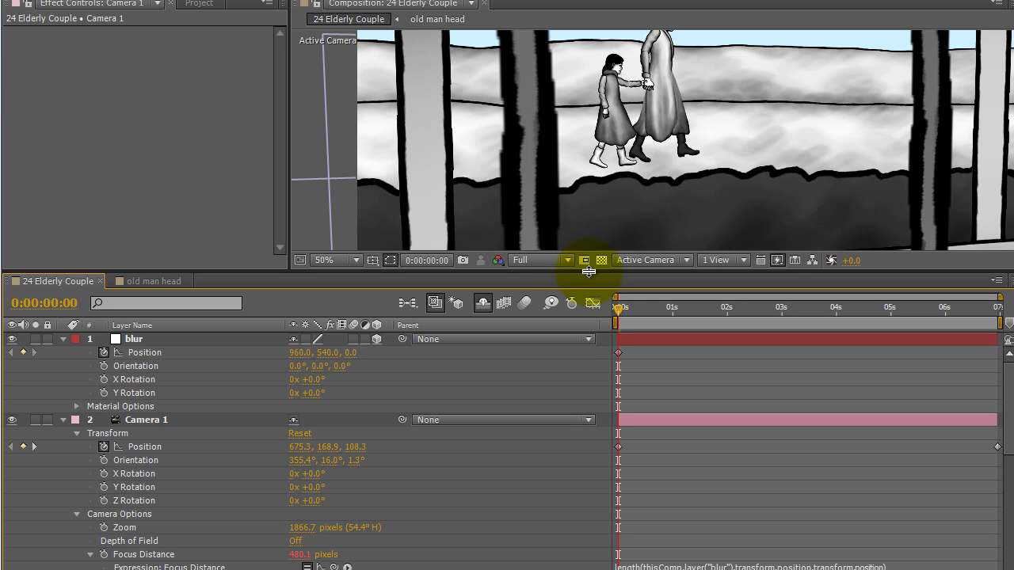
scroll(396, 444, down, 1)
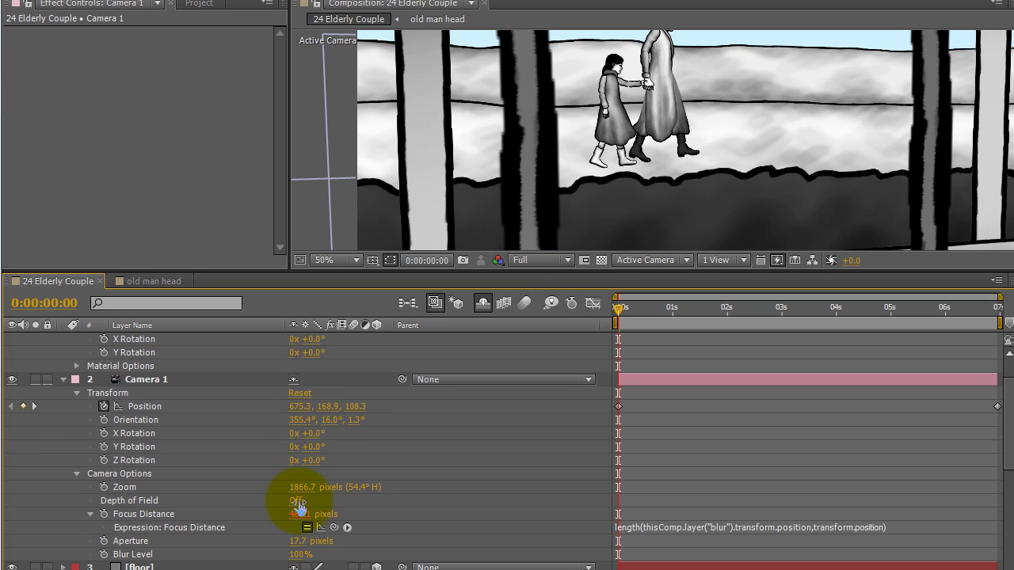
click(297, 502)
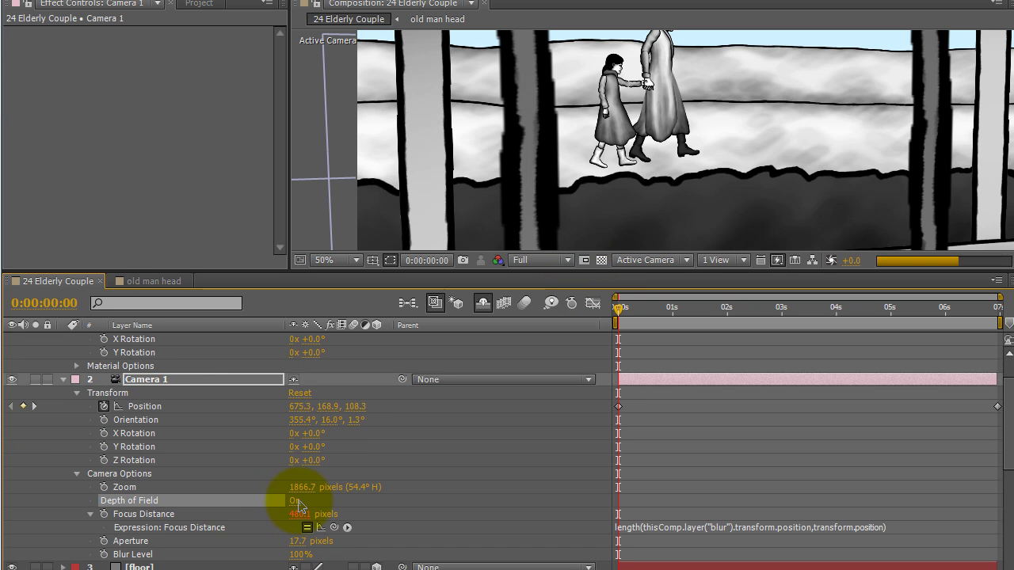
click(298, 541)
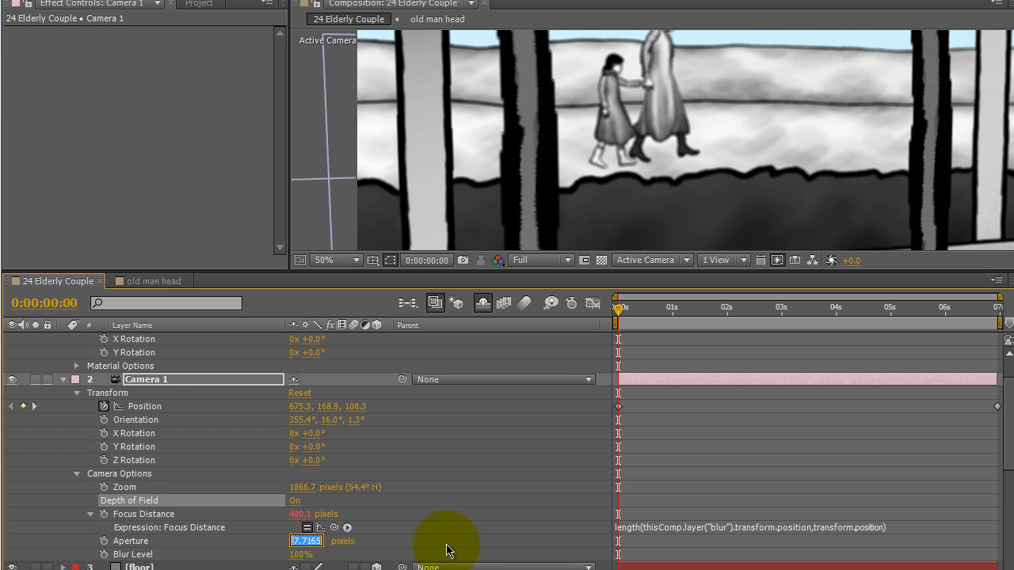
text(30)
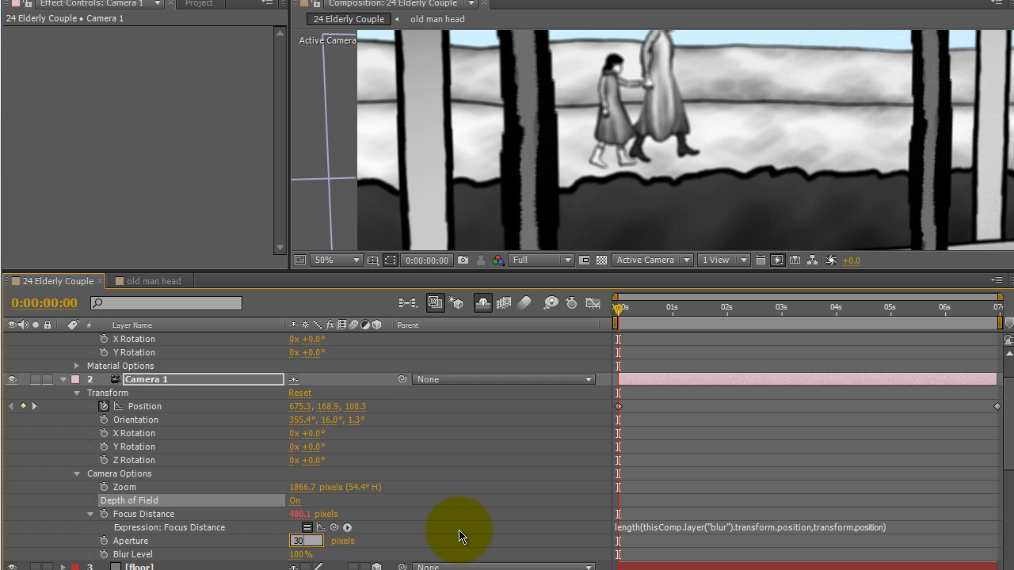
click(430, 532)
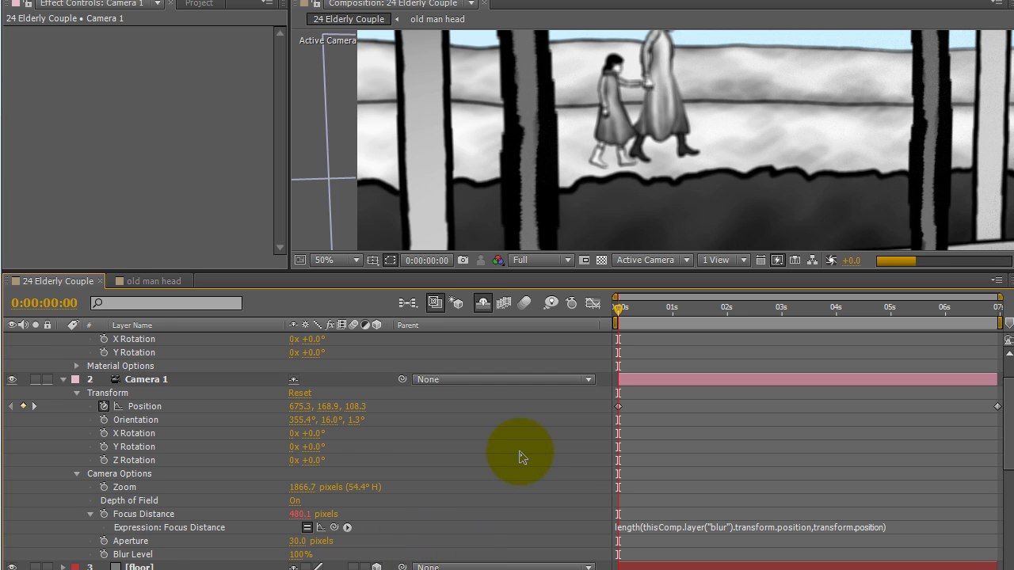
scroll(272, 505, down, 2)
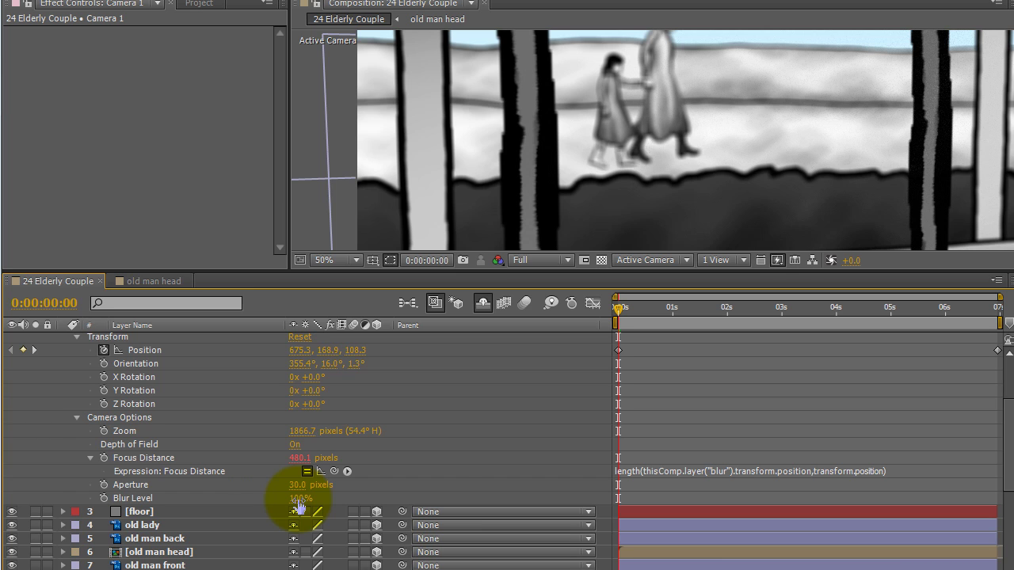
scroll(450, 446, up, 1)
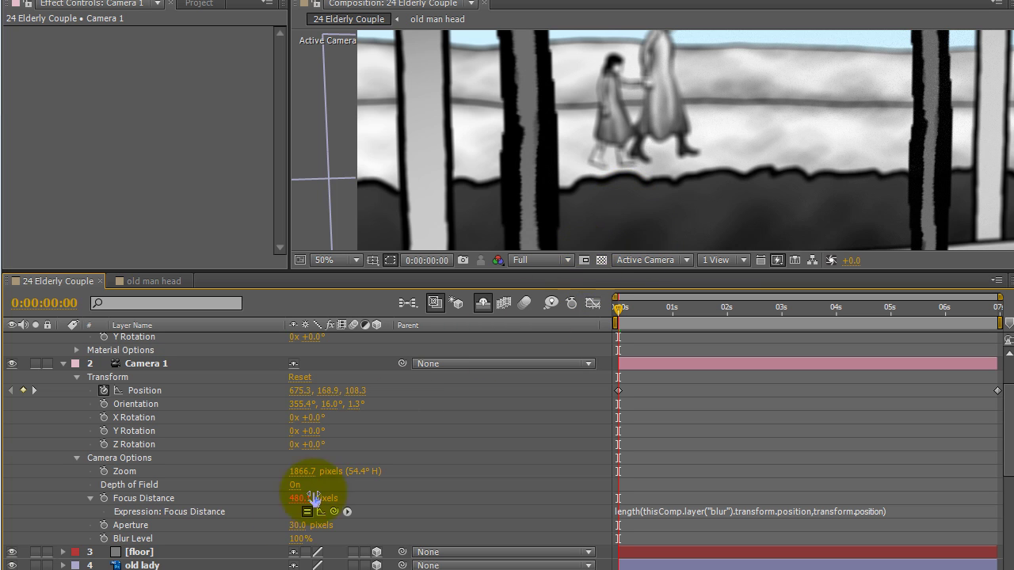
Step: Make the composition viewer taller by lowering the timeline divider, and bring up the view layout choices
drag(504, 279, 503, 393)
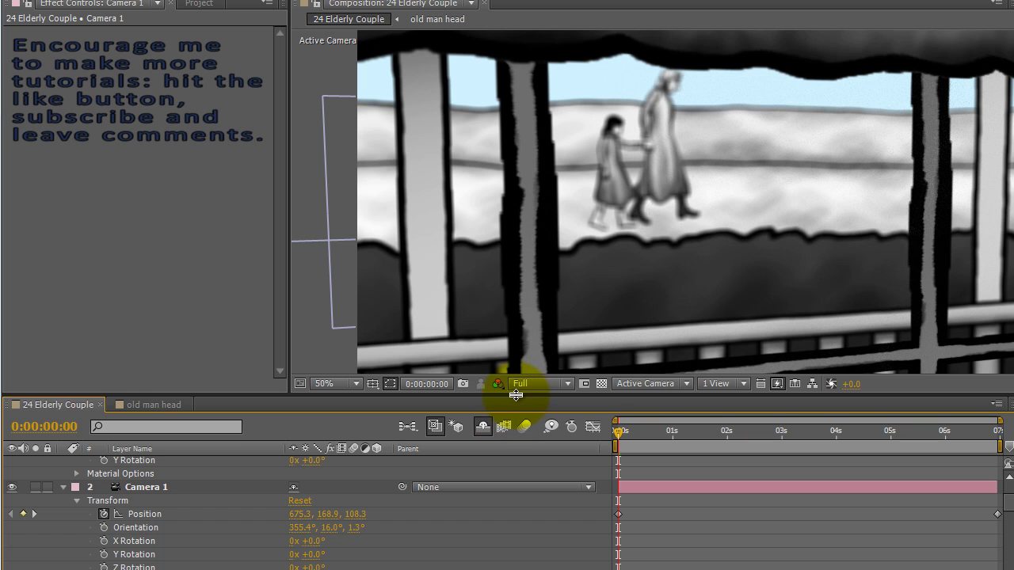
drag(515, 395, 512, 410)
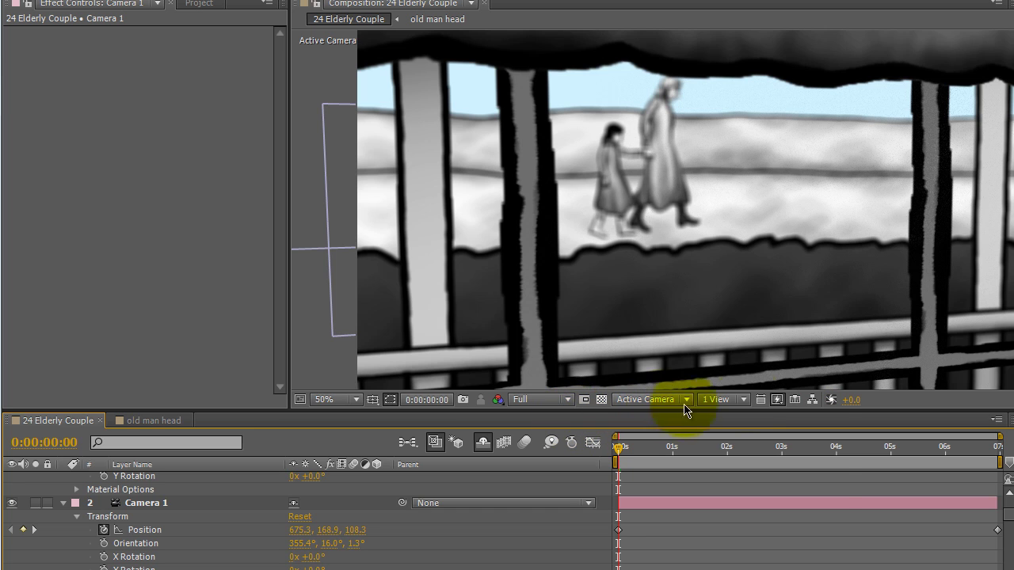
click(744, 400)
Step: Switch to 2 Views - Horizontal and give the blur null the walking couple's Position (1141.0, 146.0, 3280.0)
click(715, 435)
scroll(170, 509, up, 3)
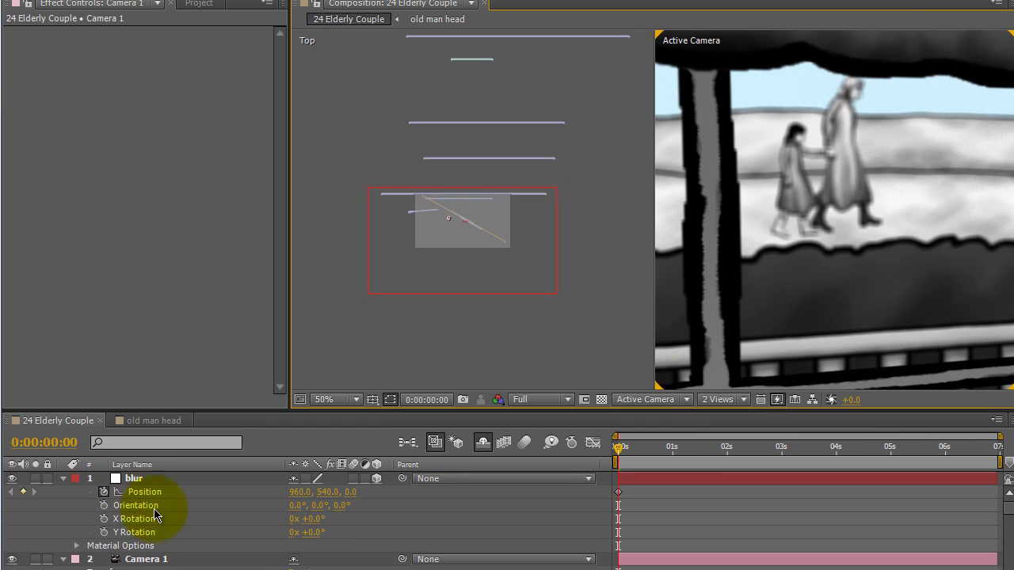
click(127, 479)
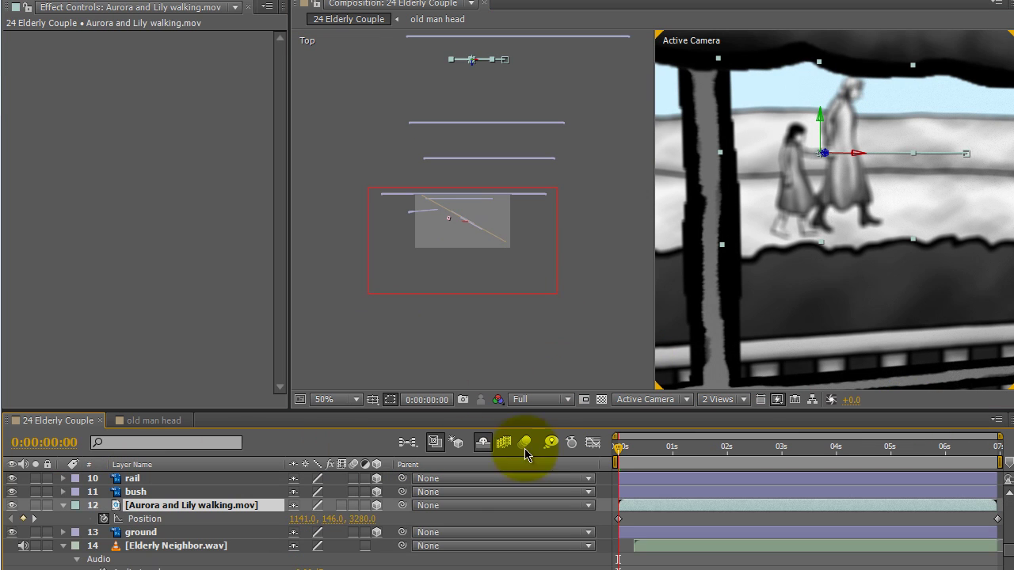
key(KP_1)
key(KP_2)
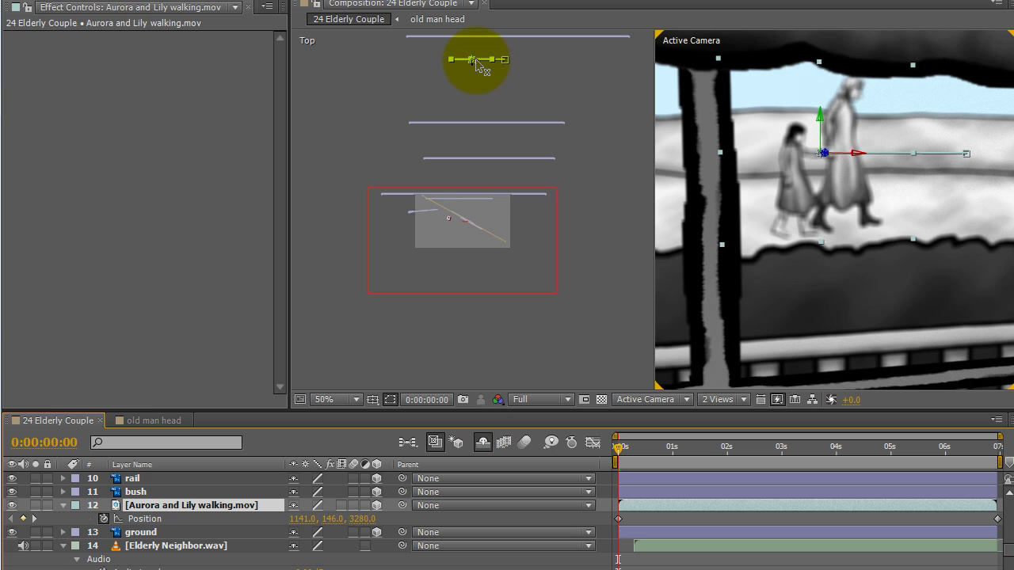
click(835, 166)
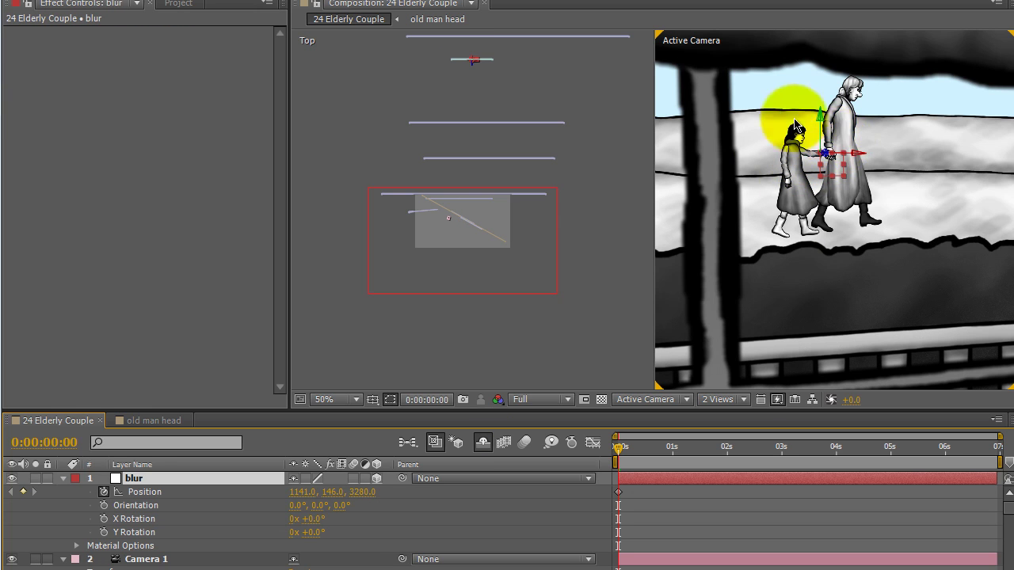
scroll(787, 273, down, 2)
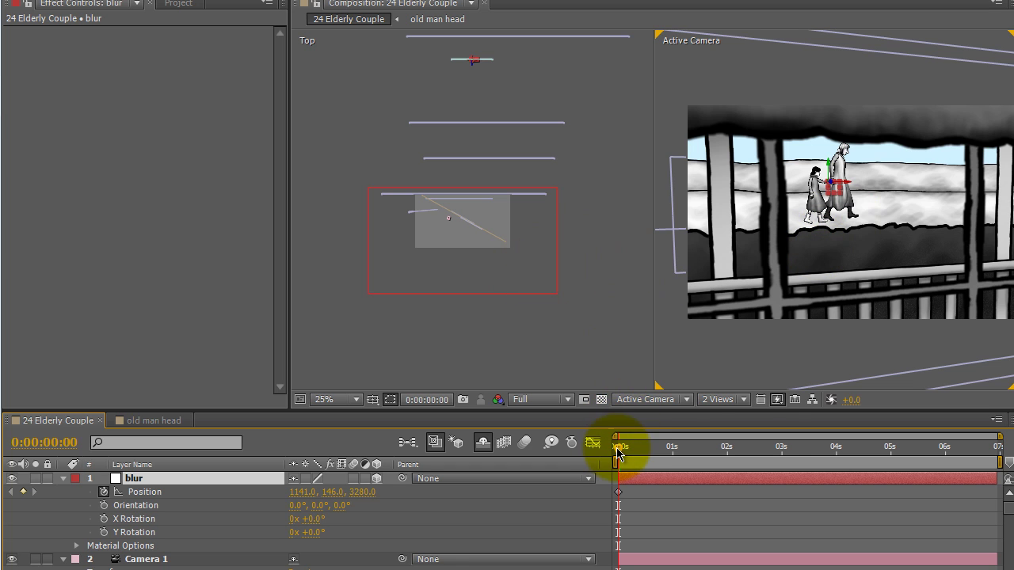
Step: Go to 0:00:06:22 and select the old man head layer to locate it
drag(617, 453, 1004, 453)
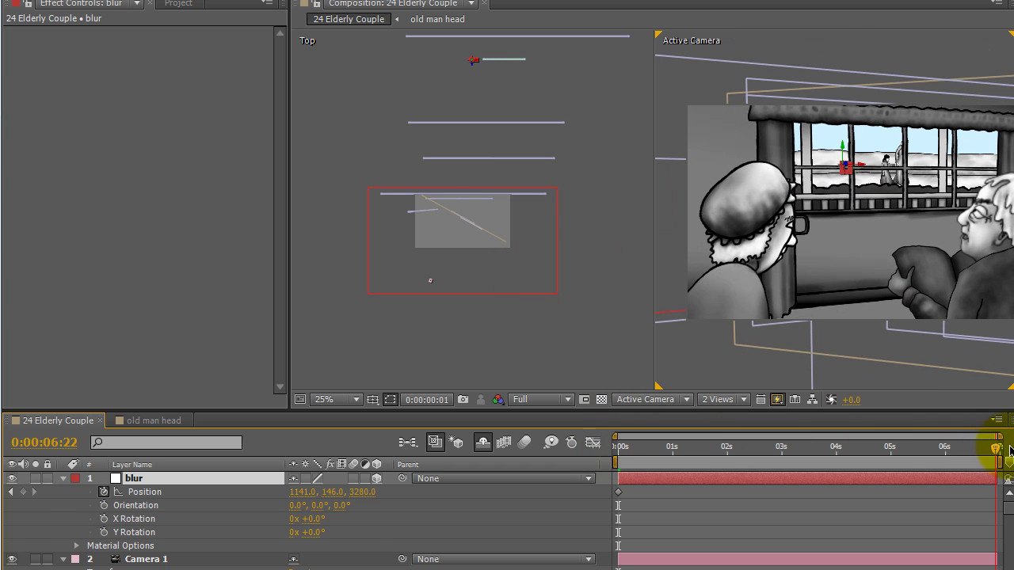
click(468, 217)
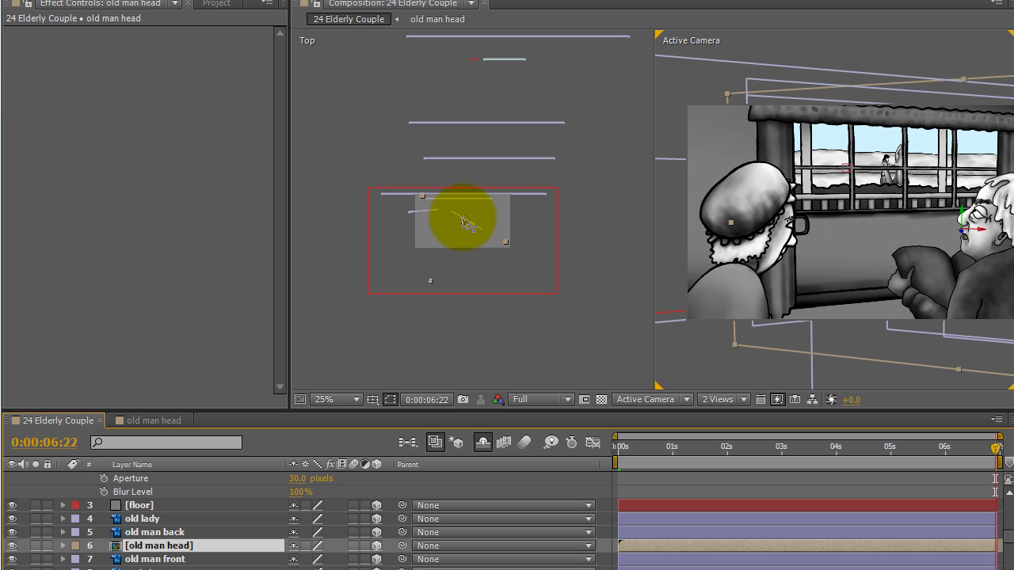
scroll(468, 217, down, 2)
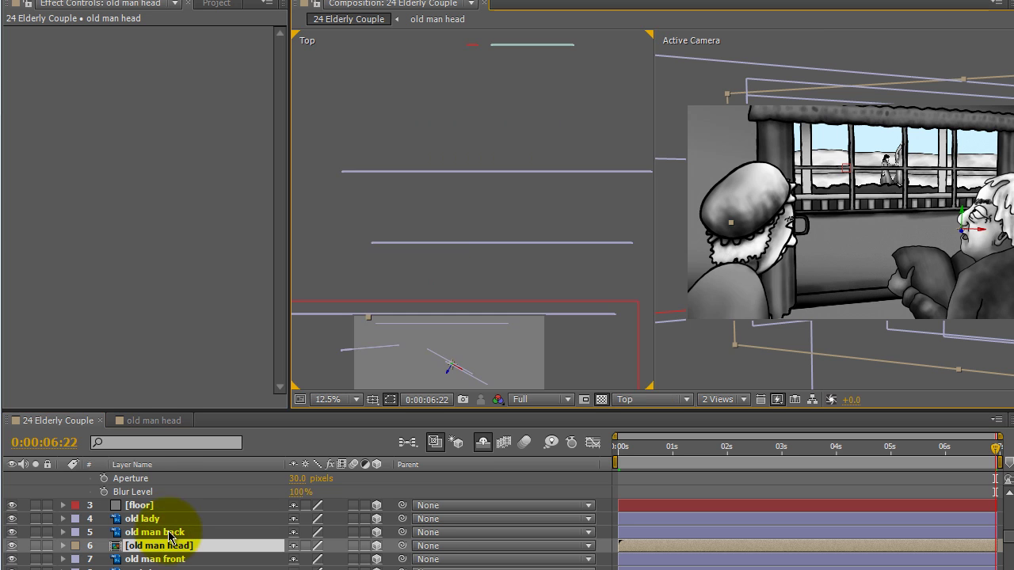
scroll(155, 478, up, 2)
scroll(148, 479, up, 4)
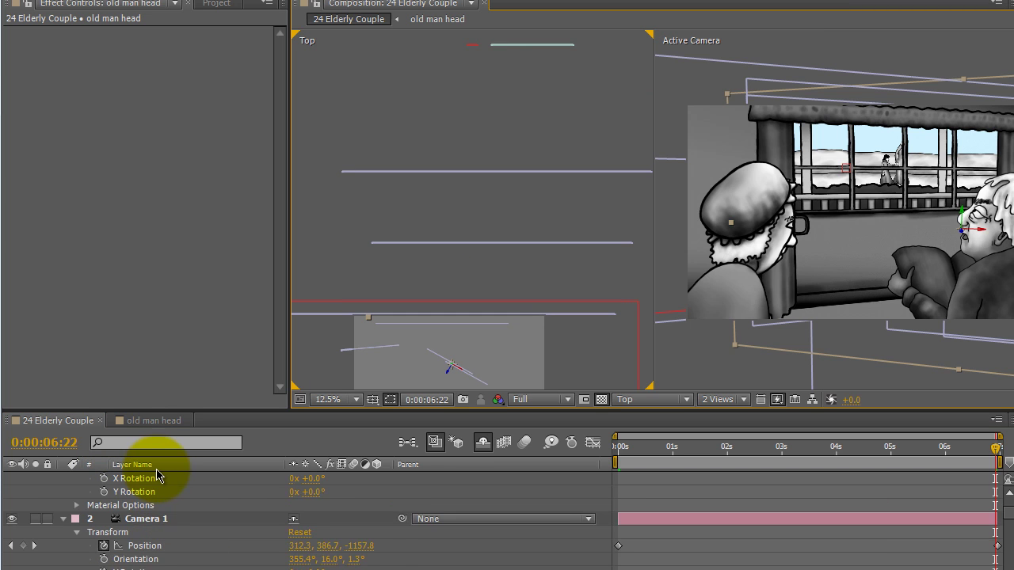
Step: Move the blur null forward onto the old man's head, keyframing it at 1141.0, 457.7, -32.0
click(154, 478)
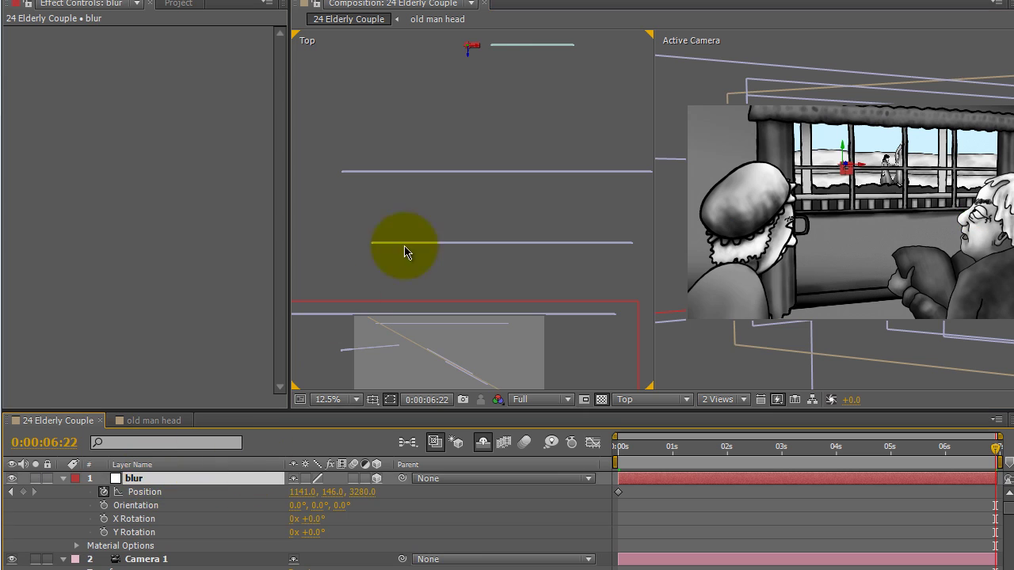
drag(467, 68, 453, 388)
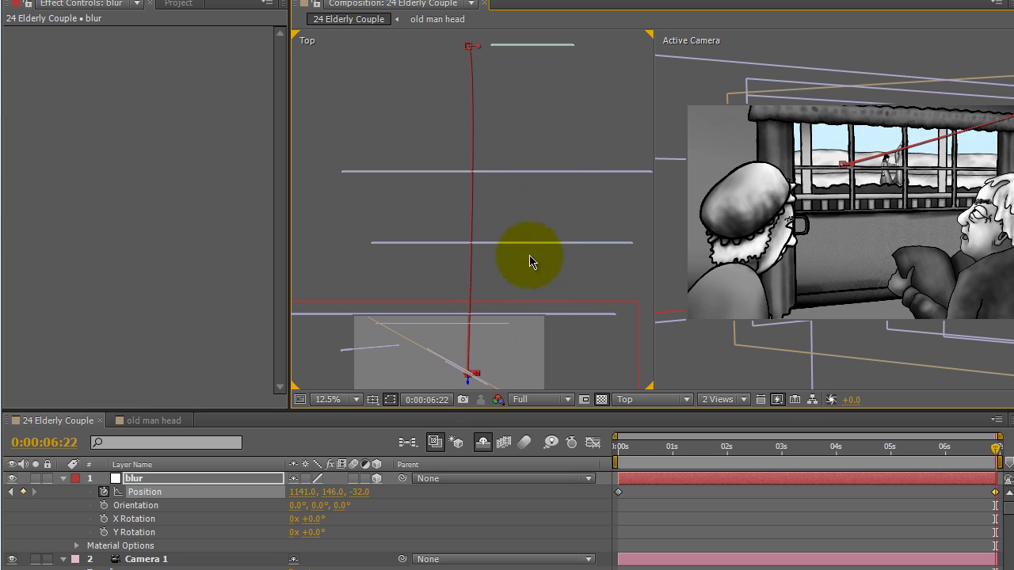
key(comma)
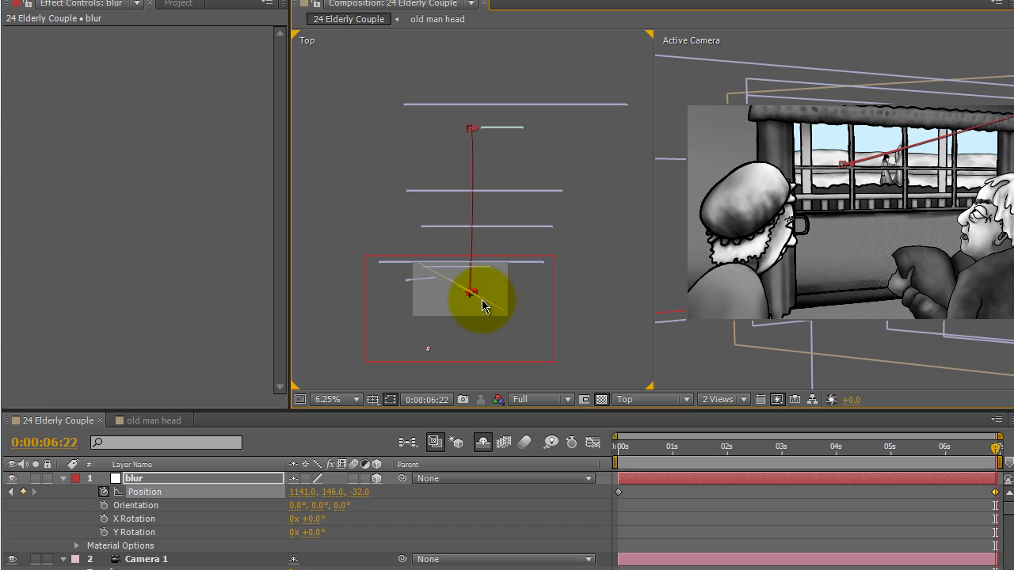
drag(935, 102, 934, 162)
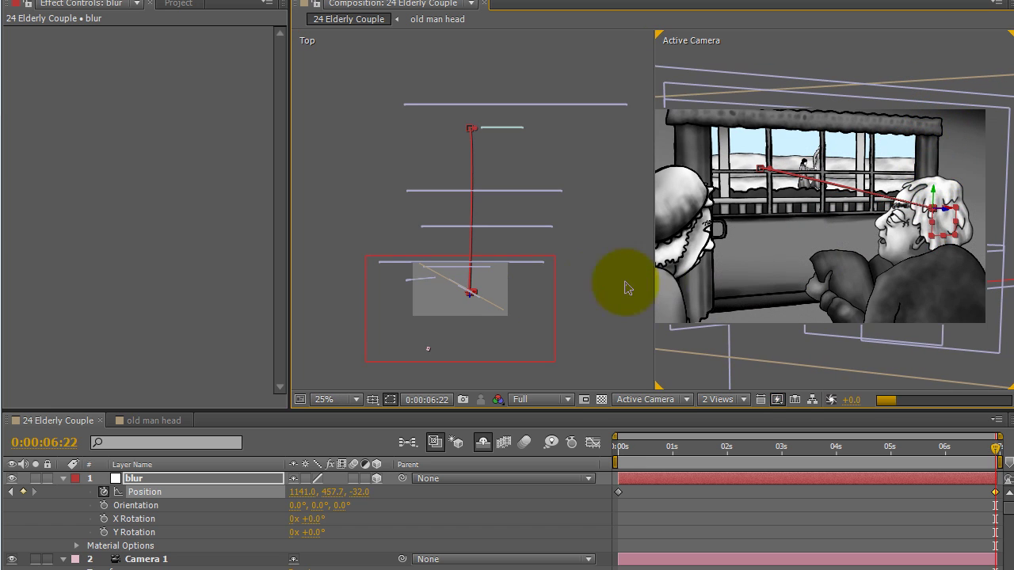